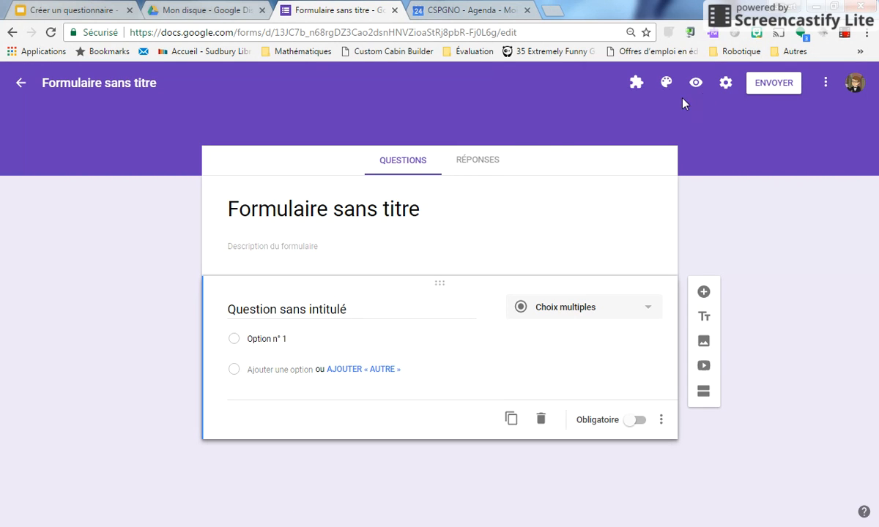
Step: Convert the form into a quiz in its settings, hide the correct answers (Bonnes réponses) from respondents, and save
{"action": "left_click", "coordinate": [725, 83]}
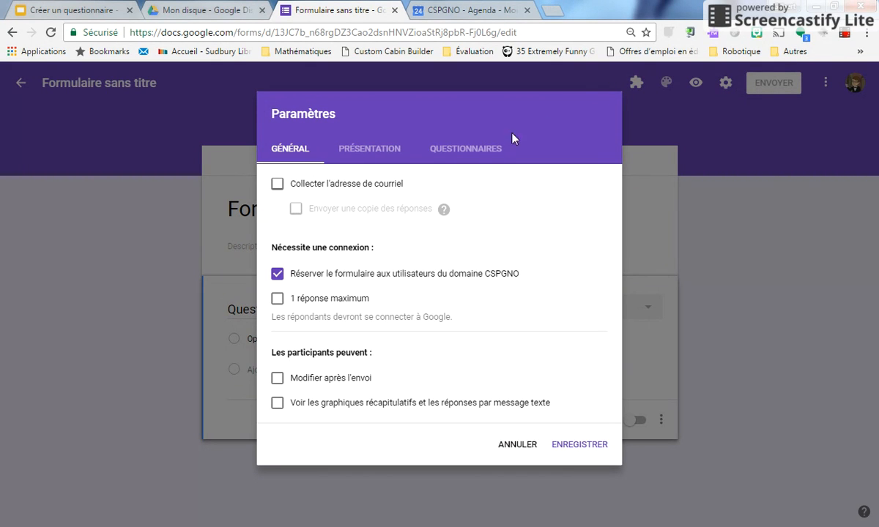
{"action": "left_click", "coordinate": [465, 149]}
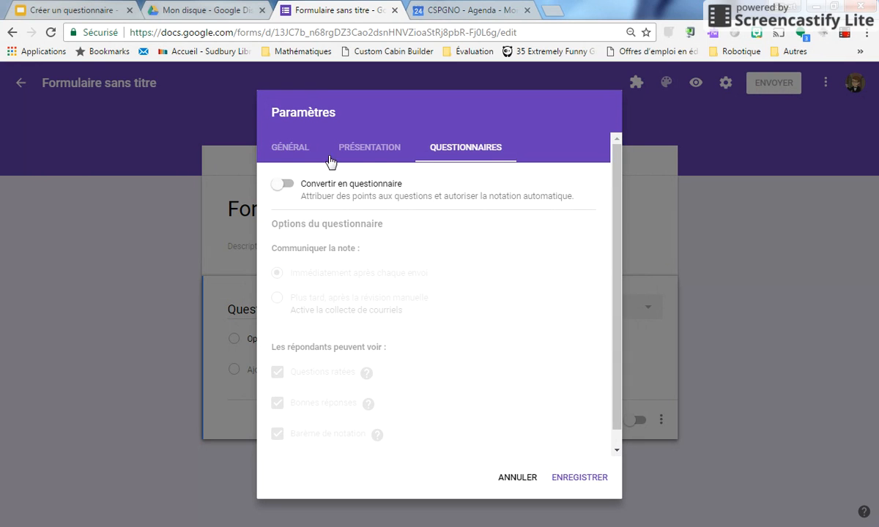
{"action": "left_click", "coordinate": [294, 187]}
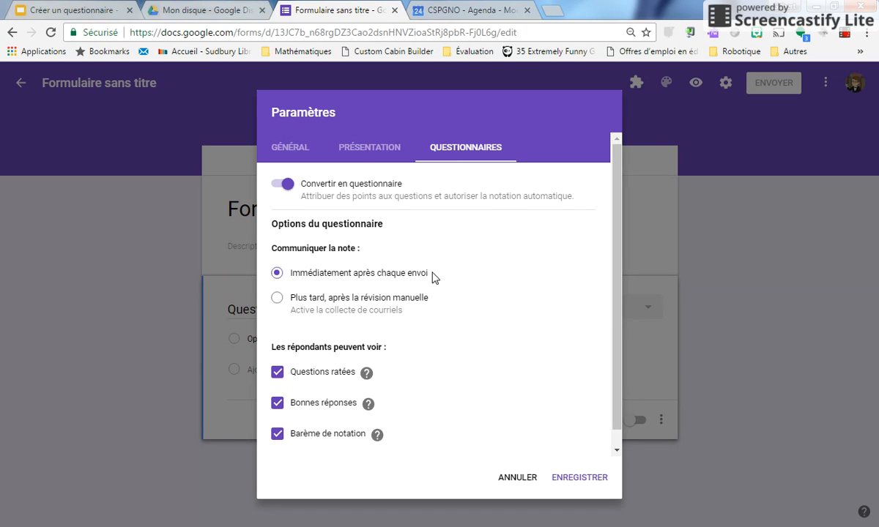
{"action": "left_click", "coordinate": [279, 405]}
{"action": "left_click", "coordinate": [589, 478]}
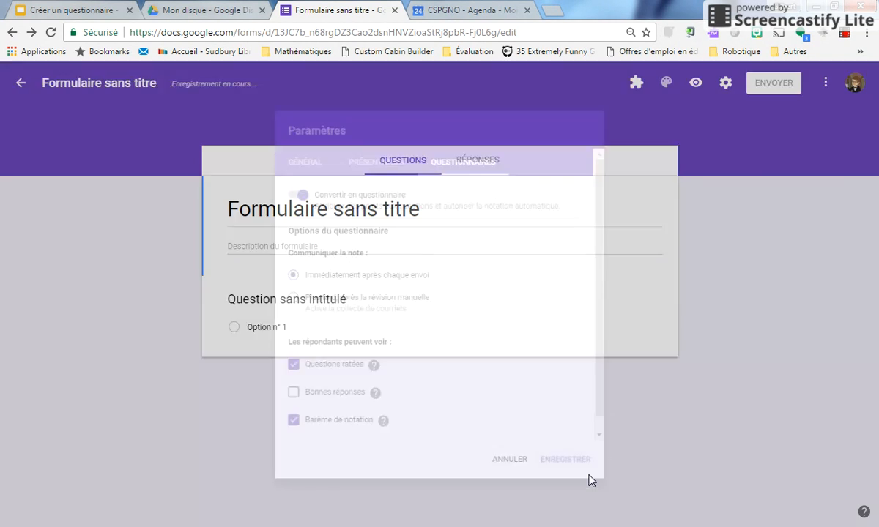
Step: Title the form "Quiz mathématiques"
{"action": "left_click", "coordinate": [254, 212]}
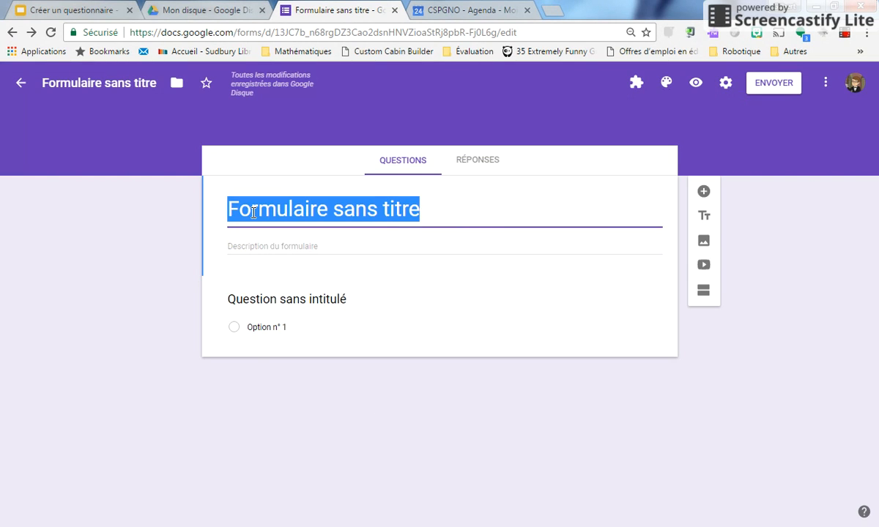
{"action": "type", "text": "Quiza"}
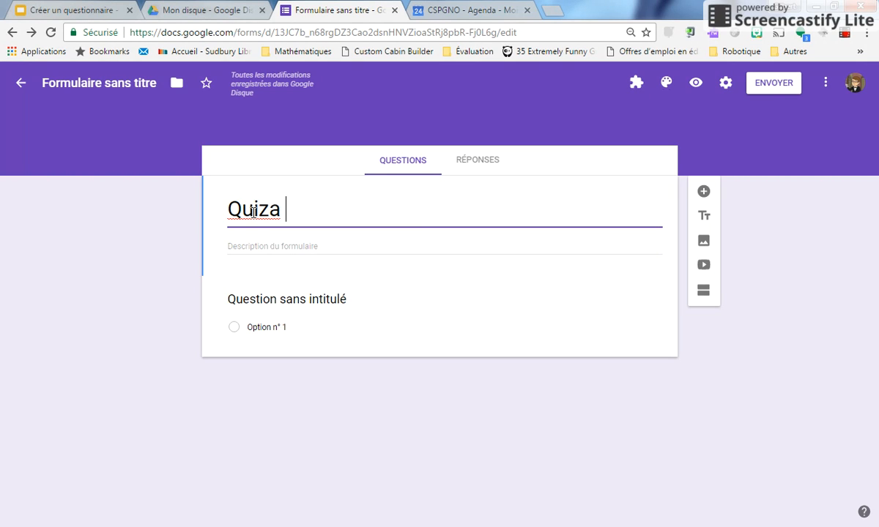
{"action": "key", "text": "BackSpace"}
{"action": "key", "text": "BackSpace"}
{"action": "type", "text": "mat"}
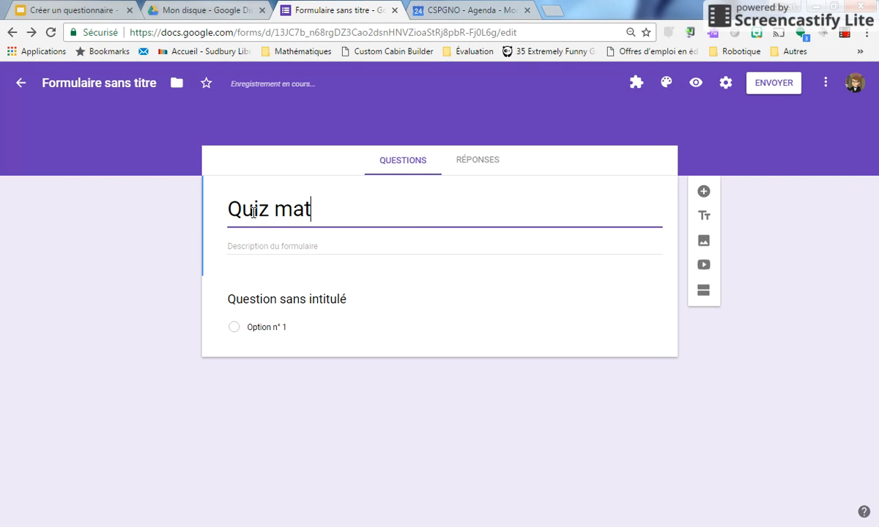
{"action": "type", "text": "hématiques"}
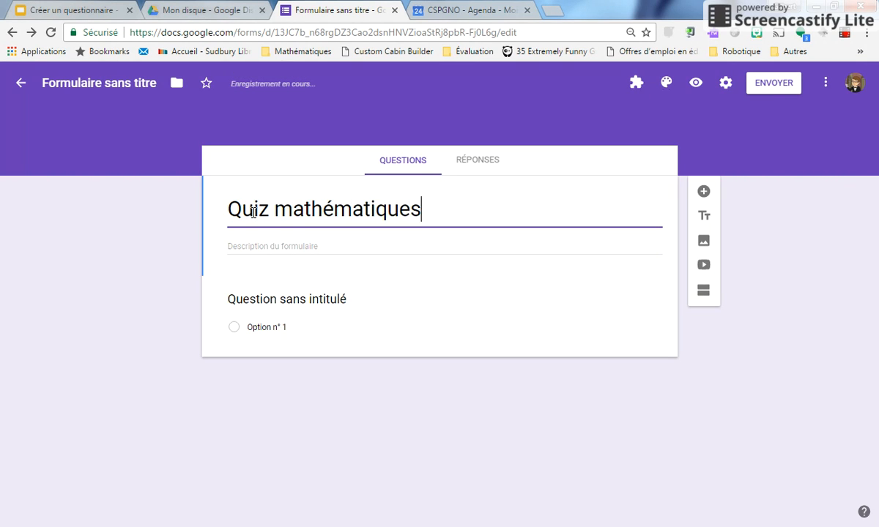
Step: Set the text of the first multiple-choice question to "6 x 15"
{"action": "left_click", "coordinate": [261, 299]}
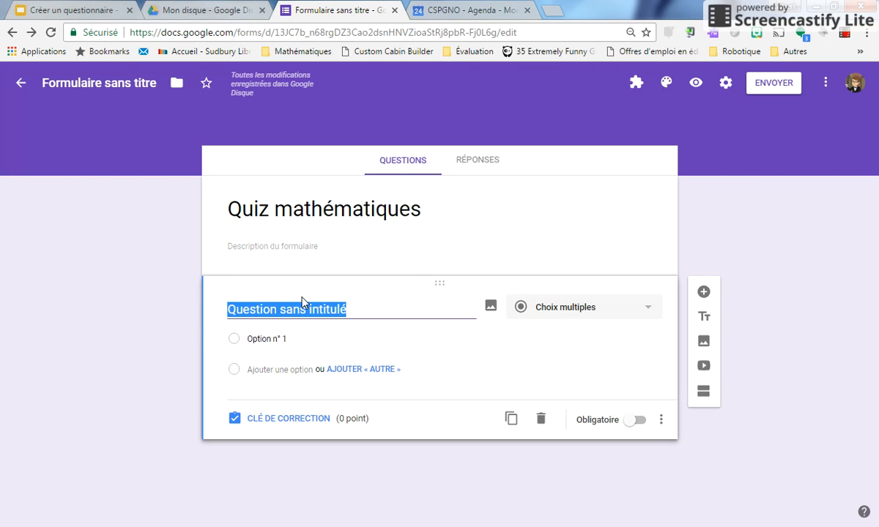
{"action": "type", "text": "6 x"}
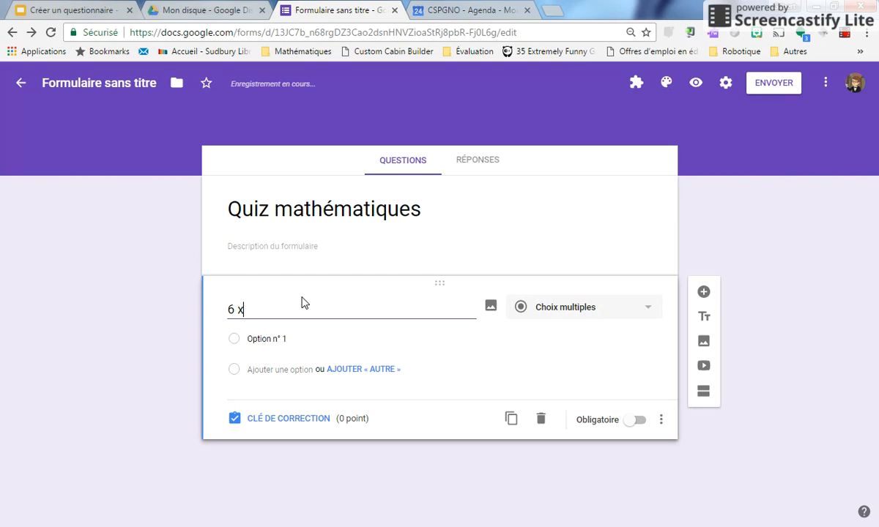
{"action": "type", "text": " 15"}
Step: Give the "6 x 15" question four answer options: 615, 90, 60 and 665
{"action": "left_click", "coordinate": [249, 341]}
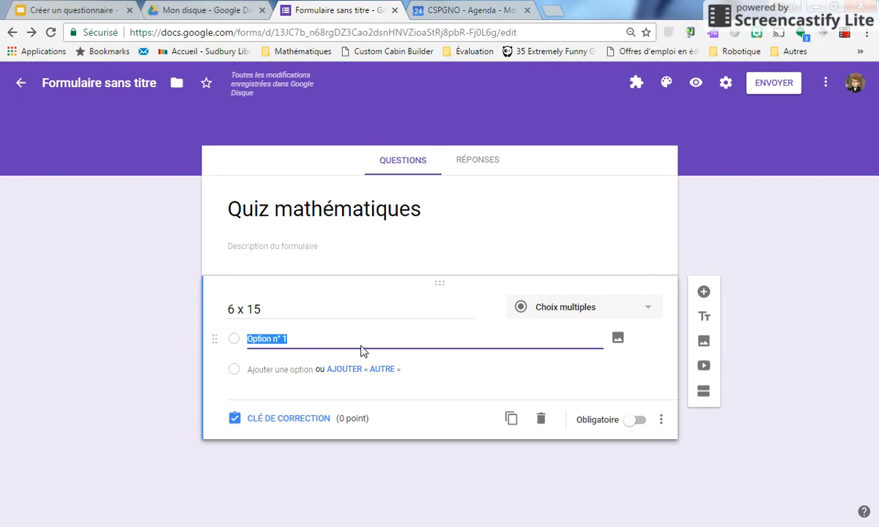
{"action": "type", "text": "615"}
{"action": "key", "text": "Return"}
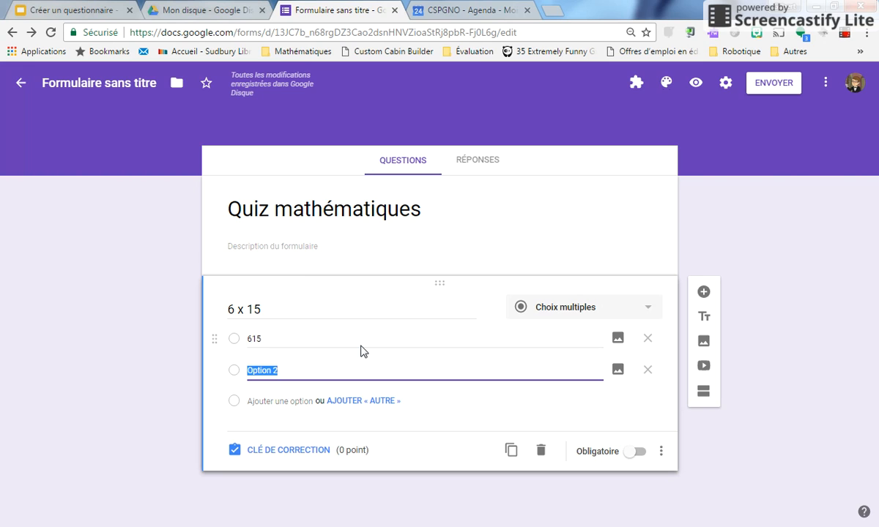
{"action": "type", "text": "90"}
{"action": "key", "text": "Return"}
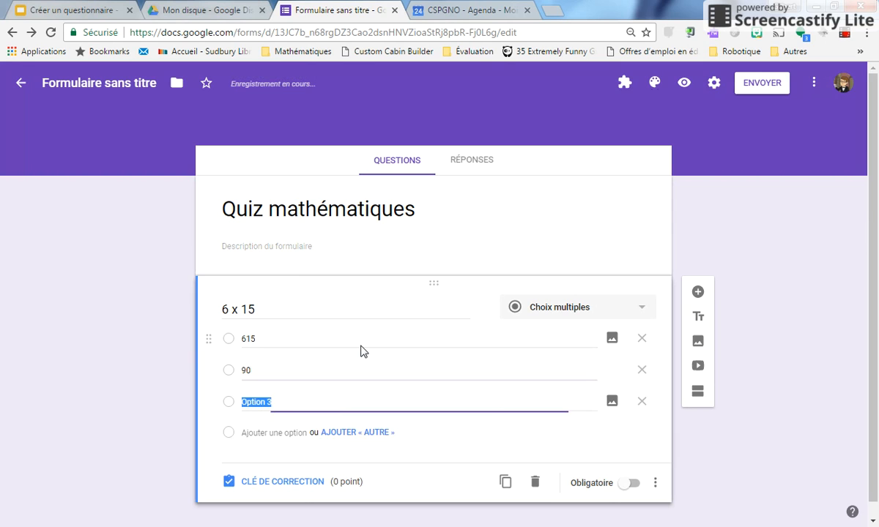
{"action": "type", "text": "60"}
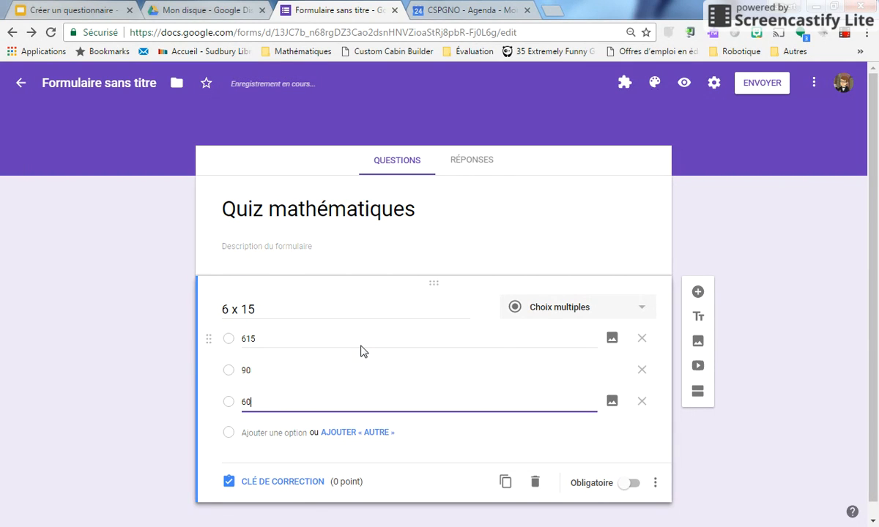
{"action": "key", "text": "Return"}
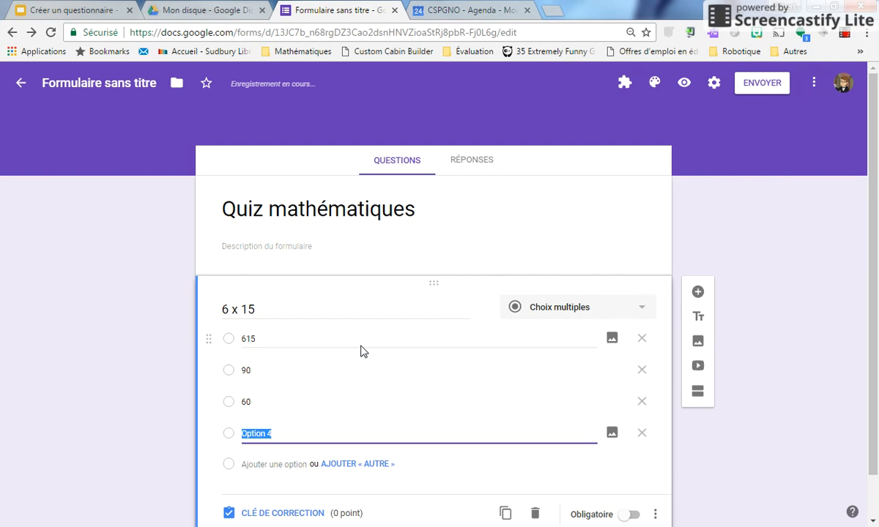
{"action": "type", "text": "665"}
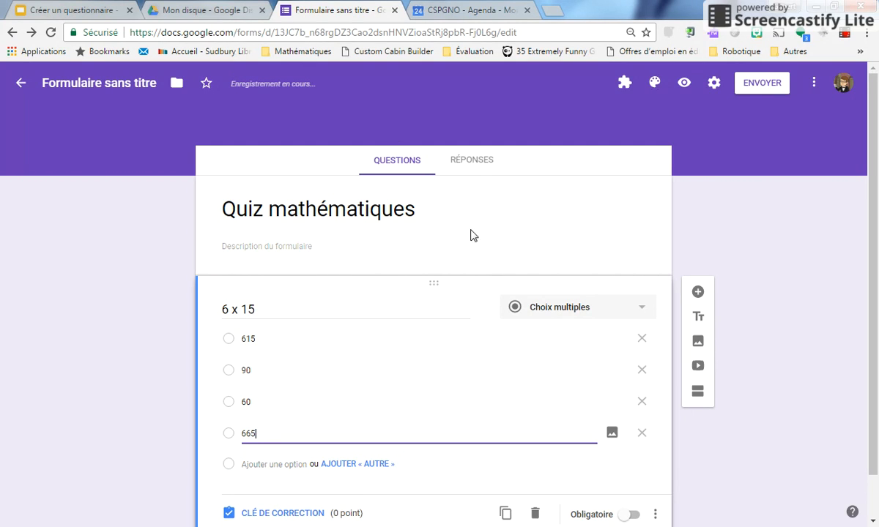
Step: Set the question's answer key to mark 90 as the correct answer, worth 1 point
{"action": "scroll", "coordinate": [483, 293], "scroll_direction": "down", "scroll_amount": 1}
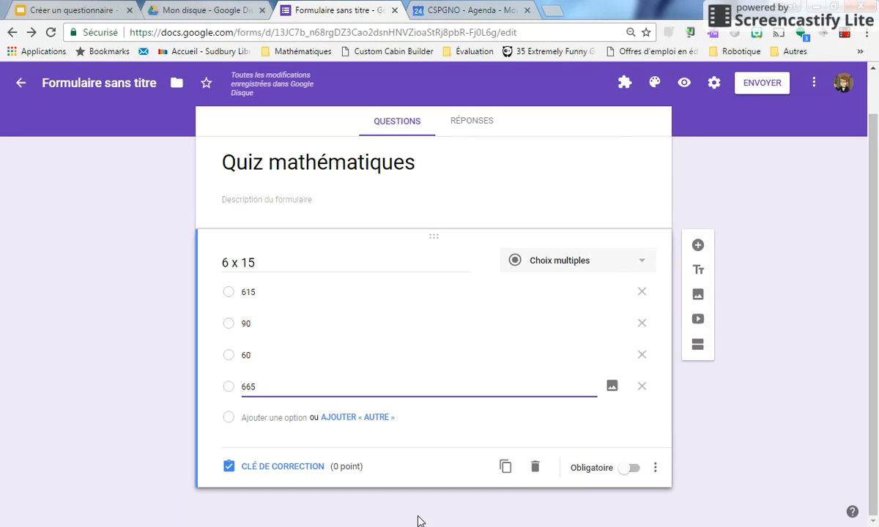
{"action": "left_click", "coordinate": [296, 468]}
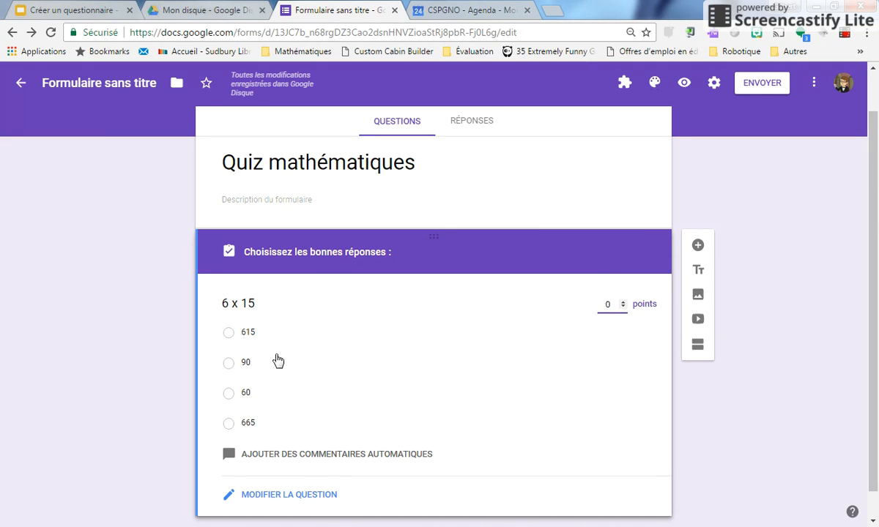
{"action": "left_click", "coordinate": [228, 364]}
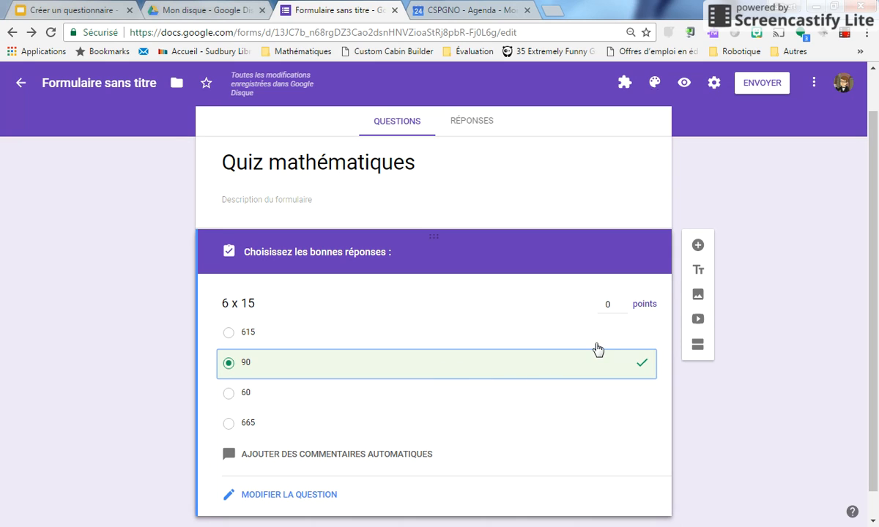
{"action": "left_click", "coordinate": [623, 302]}
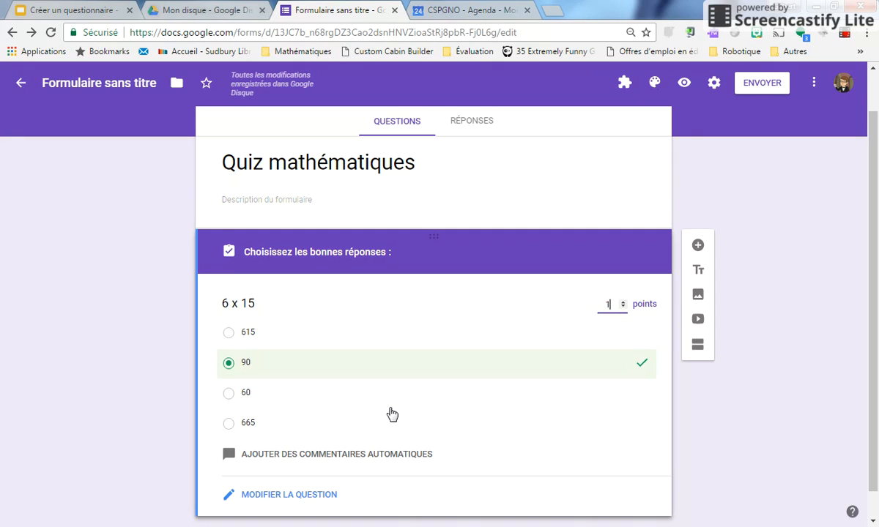
Step: Add and save the automatic feedback "Vérifier auprès d'un collègue." for incorrect answers to the question
{"action": "left_click", "coordinate": [314, 461]}
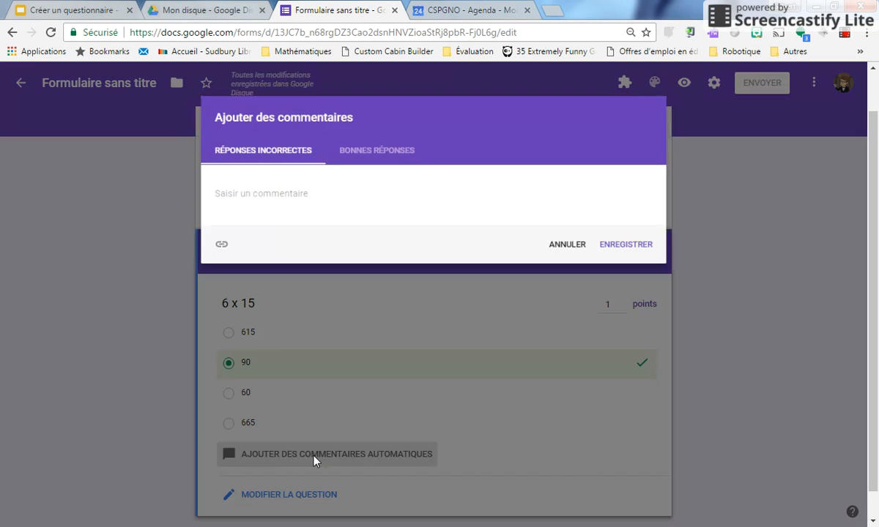
{"action": "left_click", "coordinate": [376, 150]}
{"action": "left_click", "coordinate": [246, 152]}
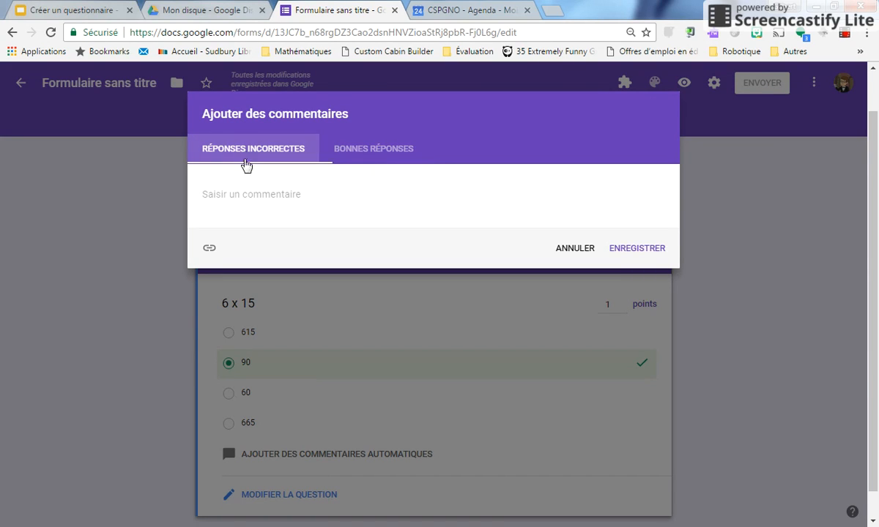
{"action": "left_click", "coordinate": [242, 188]}
{"action": "type", "text": "Vér"}
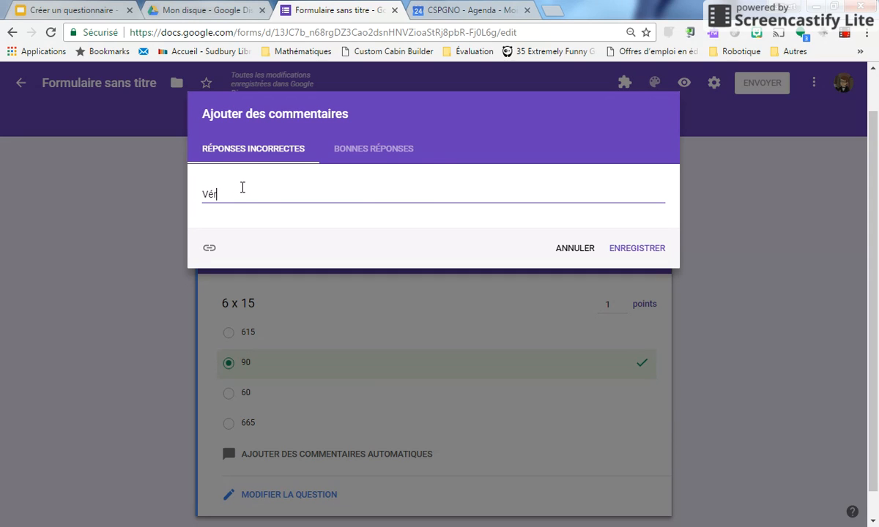
{"action": "type", "text": "f"}
{"action": "key", "text": "BackSpace"}
{"action": "type", "text": "ofo"}
{"action": "key", "text": "BackSpace"}
{"action": "key", "text": "BackSpace"}
{"action": "key", "text": "BackSpace"}
{"action": "type", "text": "ifier auprès d,u"}
{"action": "key", "text": "BackSpace"}
{"action": "key", "text": "BackSpace"}
{"action": "type", "text": "'un collègue."}
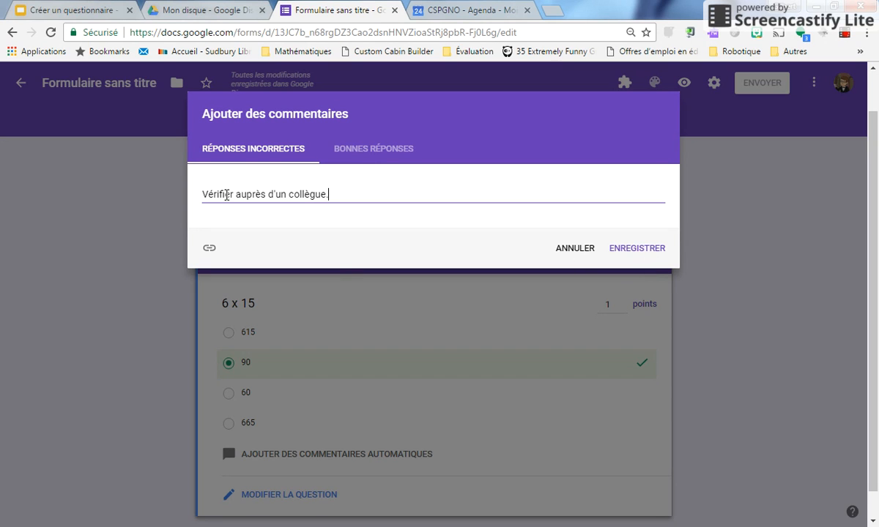
{"action": "left_click", "coordinate": [650, 249]}
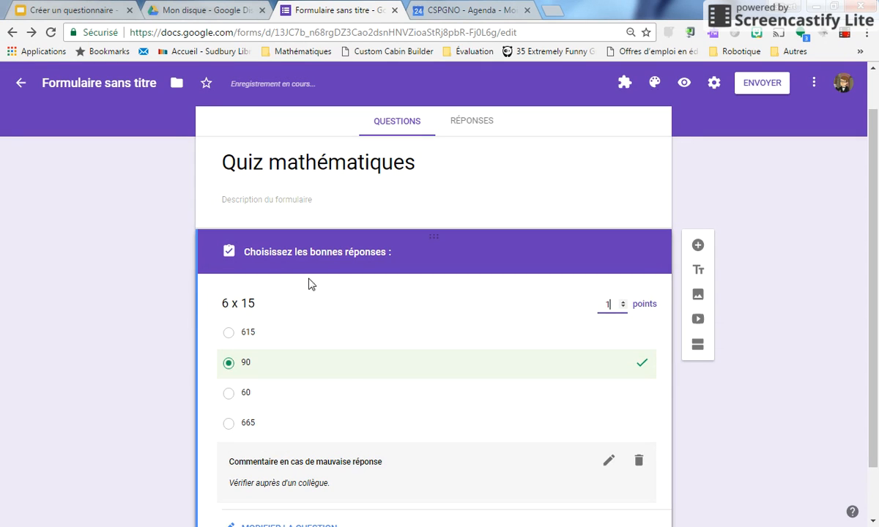
Step: Preview the quiz, submit a response with the wrong answer 615, and view its results
{"action": "scroll", "coordinate": [512, 468], "scroll_direction": "down", "scroll_amount": 1}
{"action": "scroll", "coordinate": [557, 488], "scroll_direction": "up", "scroll_amount": 2}
{"action": "scroll", "coordinate": [553, 488], "scroll_direction": "down", "scroll_amount": 2}
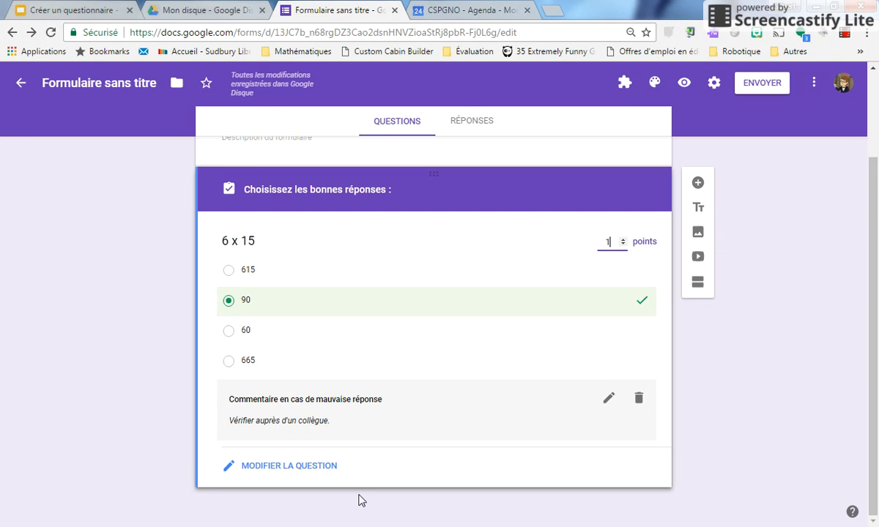
{"action": "left_click", "coordinate": [684, 85]}
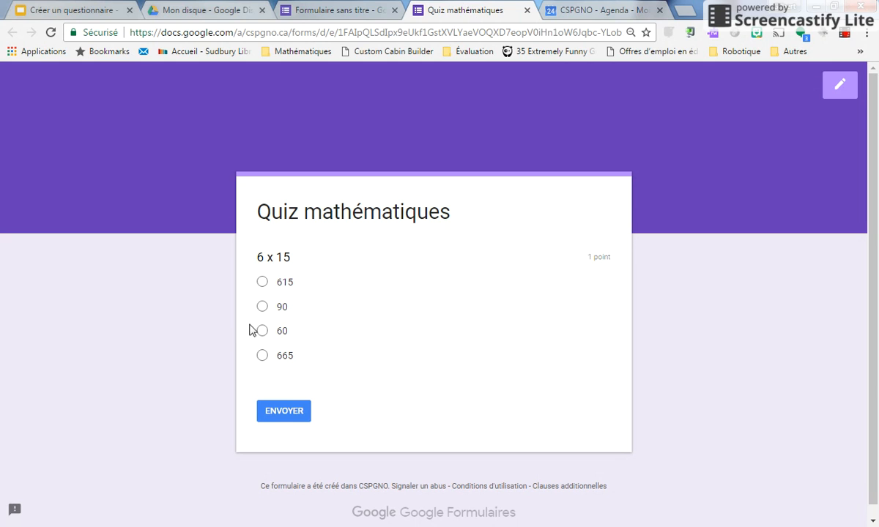
{"action": "left_click", "coordinate": [263, 283]}
{"action": "left_click", "coordinate": [287, 412]}
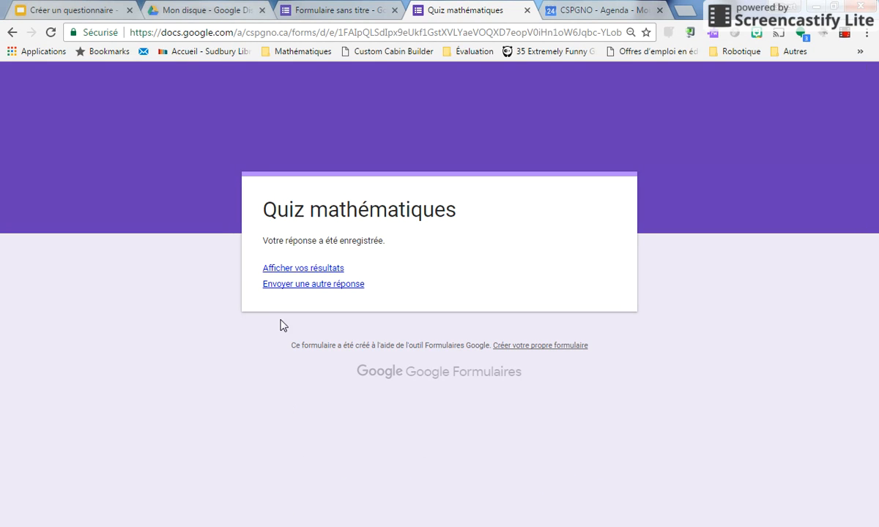
{"action": "left_click", "coordinate": [301, 271]}
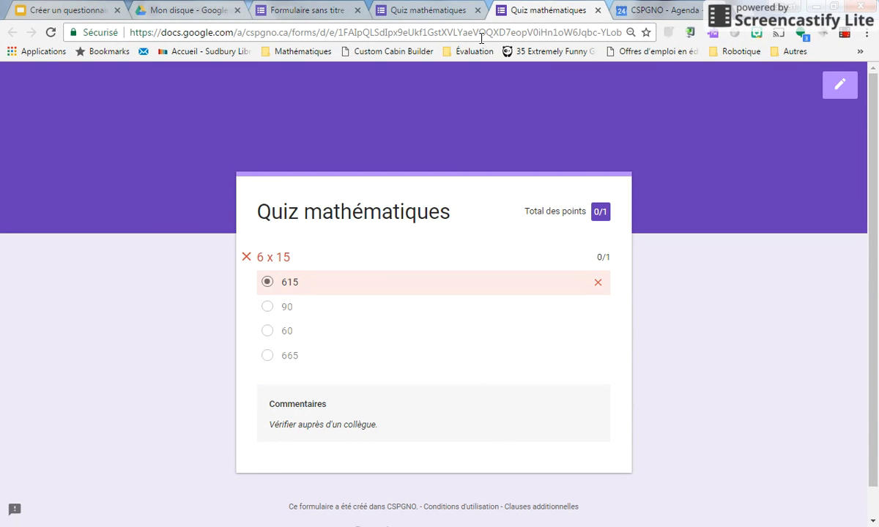
Step: Submit another response with the correct answer 90, view its results, and return to editing the form
{"action": "left_click", "coordinate": [411, 9]}
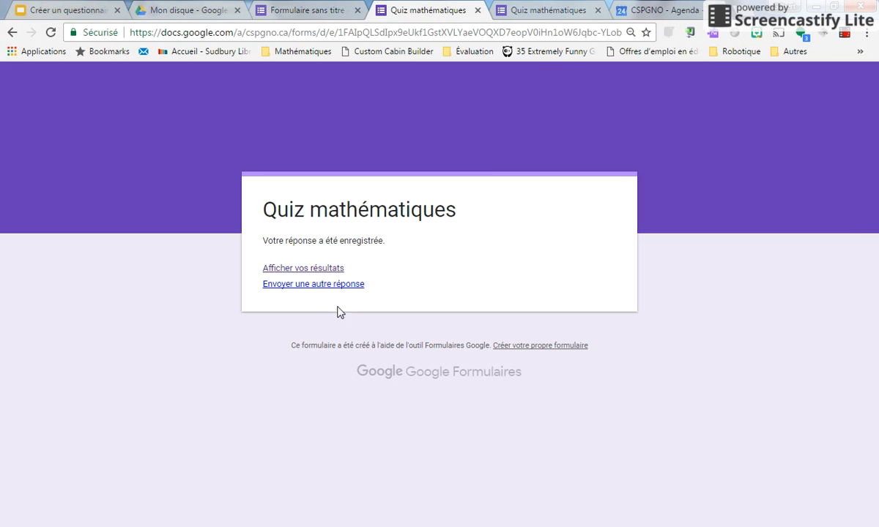
{"action": "left_click", "coordinate": [326, 284]}
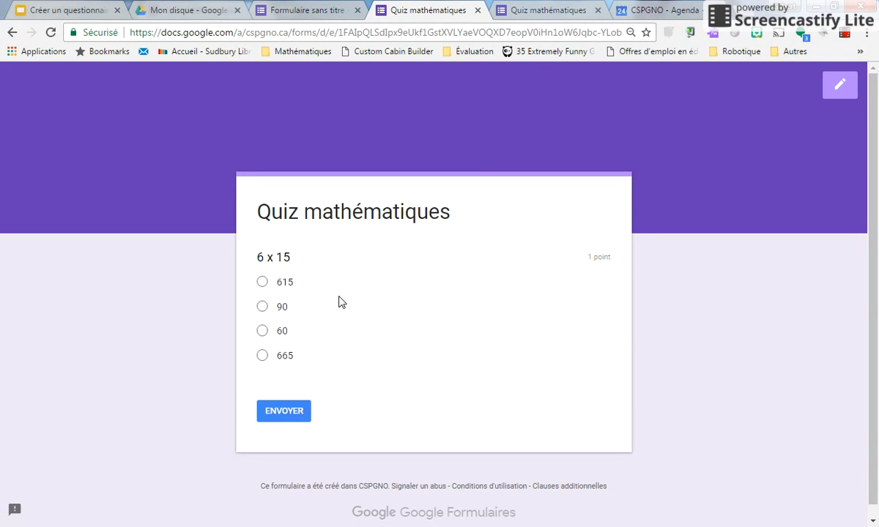
{"action": "left_click", "coordinate": [262, 308]}
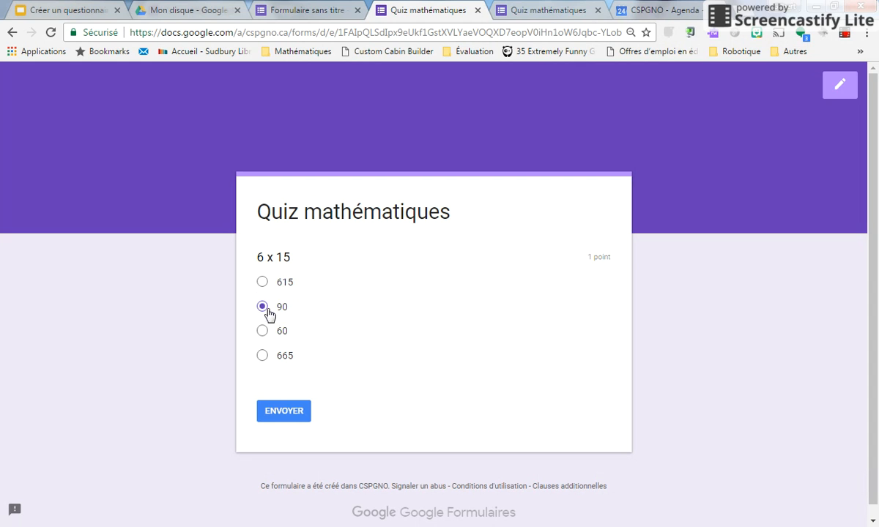
{"action": "left_click", "coordinate": [293, 414]}
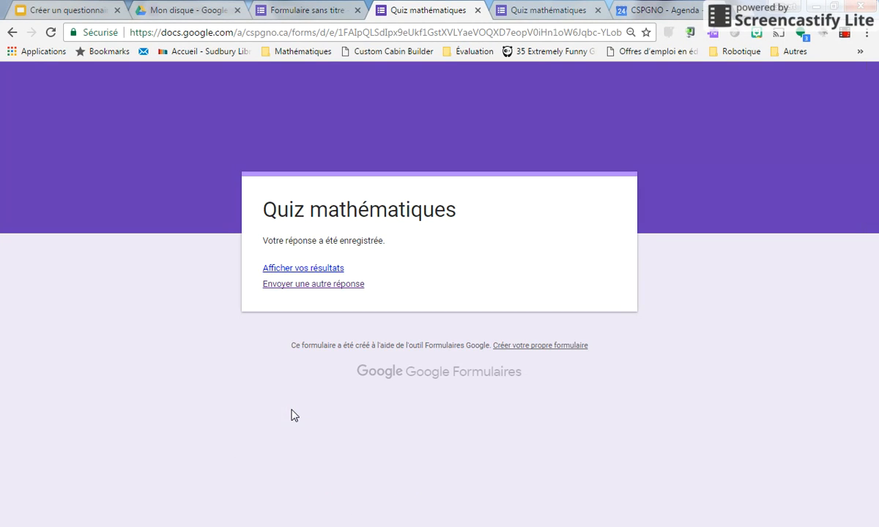
{"action": "left_click", "coordinate": [304, 274]}
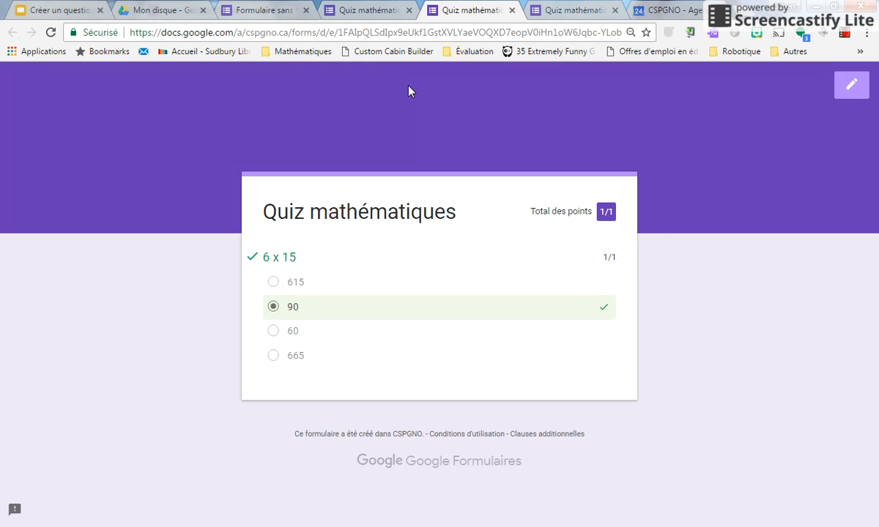
{"action": "left_click", "coordinate": [851, 88]}
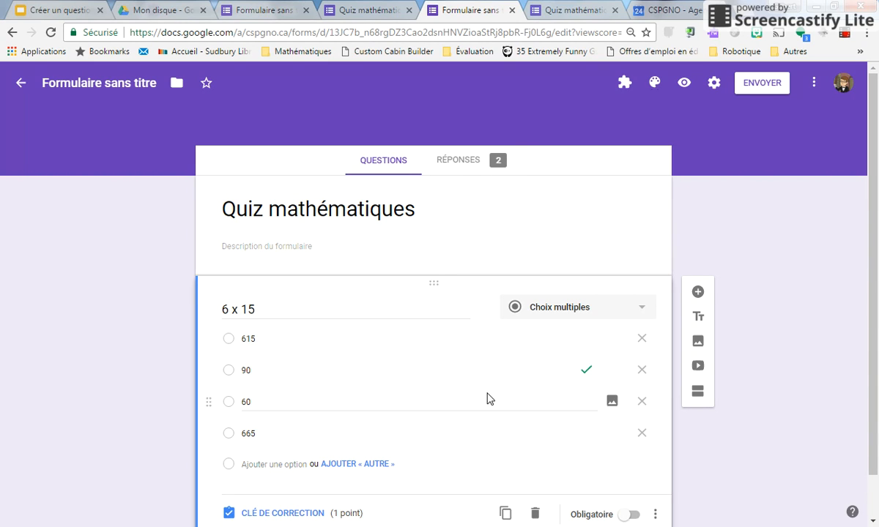
Step: Review the quiz's response summary, examining the score statistics, the points distribution and the answer breakdown for the 6 x 15 question
{"action": "scroll", "coordinate": [463, 417], "scroll_direction": "down", "scroll_amount": 1}
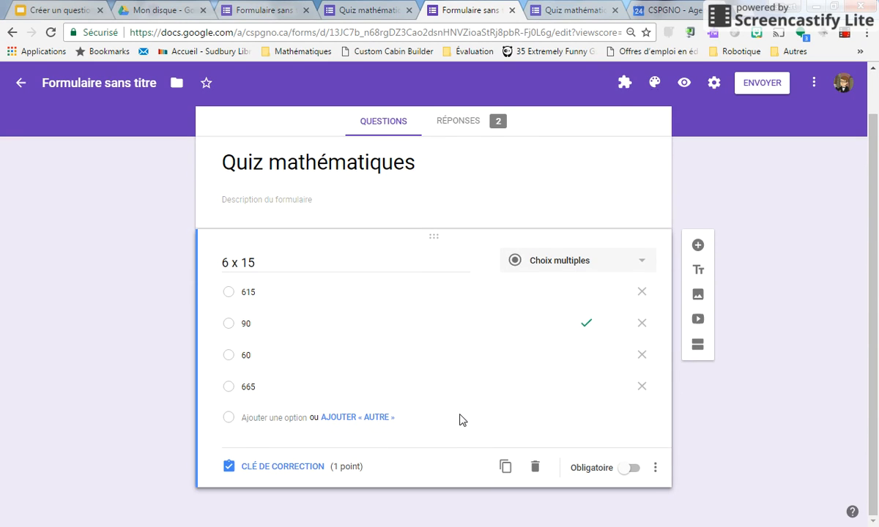
{"action": "scroll", "coordinate": [448, 352], "scroll_direction": "up", "scroll_amount": 1}
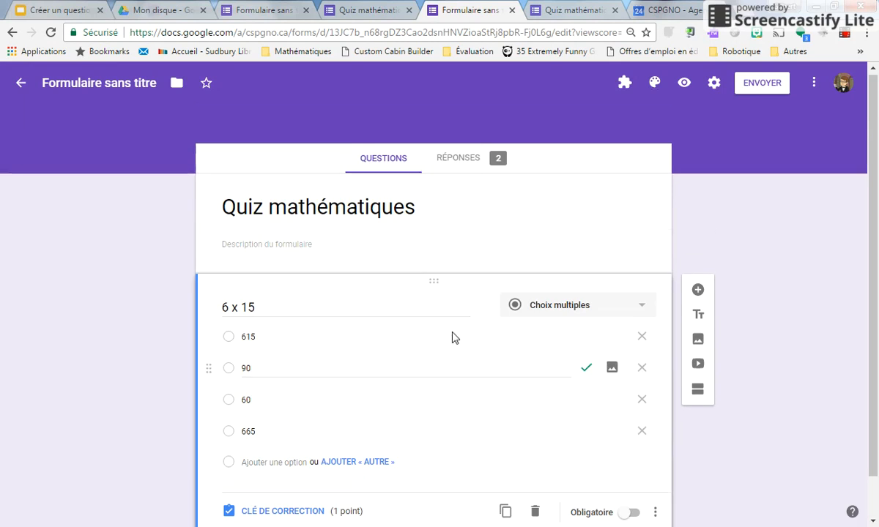
{"action": "left_click", "coordinate": [470, 163]}
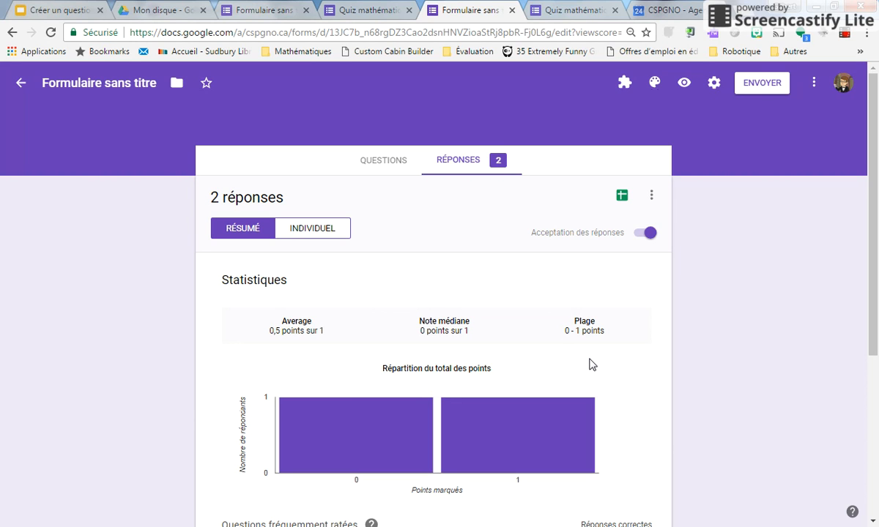
{"action": "scroll", "coordinate": [592, 365], "scroll_direction": "down", "scroll_amount": 3}
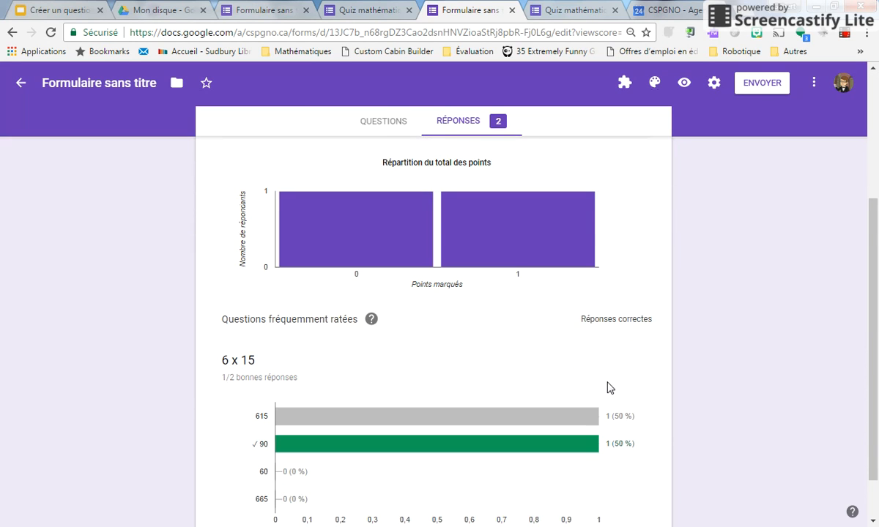
{"action": "scroll", "coordinate": [607, 387], "scroll_direction": "down", "scroll_amount": 1}
{"action": "scroll", "coordinate": [512, 404], "scroll_direction": "up", "scroll_amount": 1}
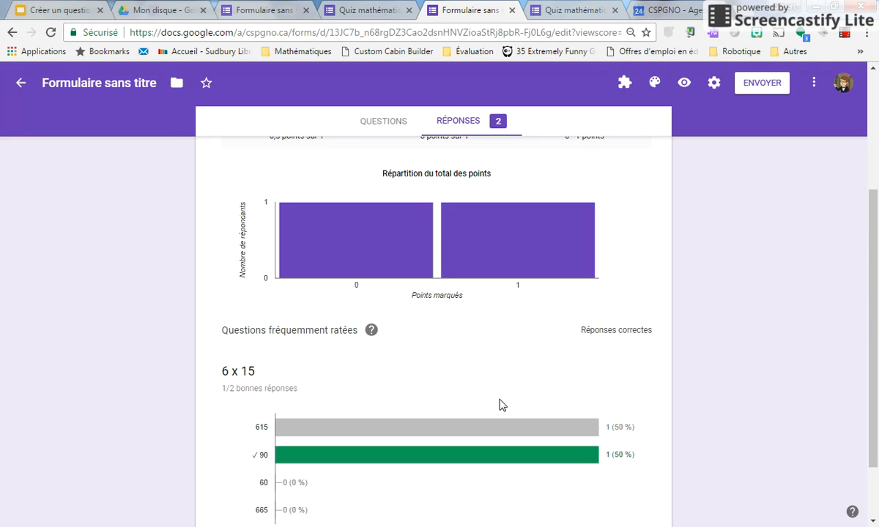
{"action": "scroll", "coordinate": [500, 405], "scroll_direction": "down", "scroll_amount": 1}
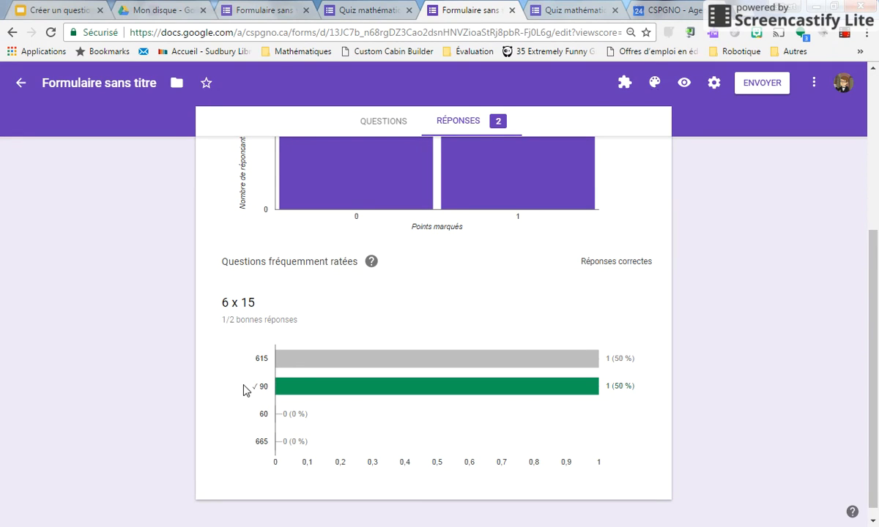
{"action": "mouse_move", "coordinate": [500, 360]}
{"action": "scroll", "coordinate": [659, 476], "scroll_direction": "up", "scroll_amount": 2}
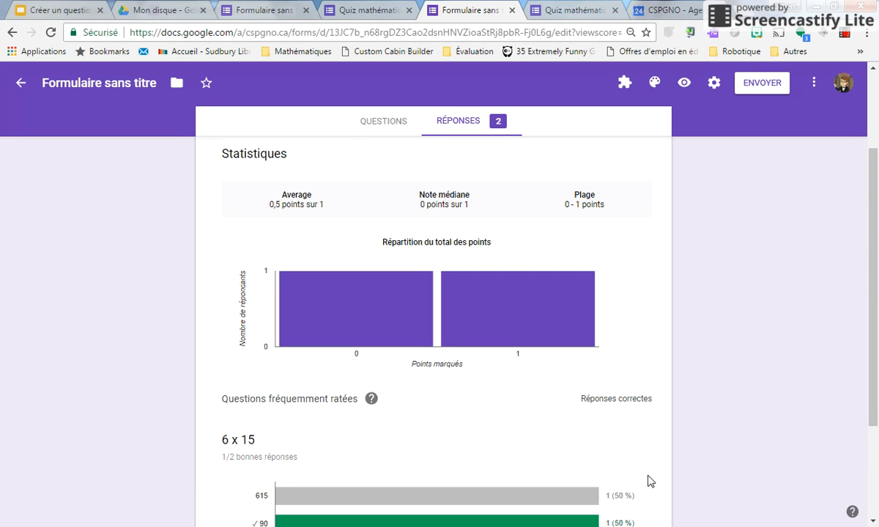
{"action": "scroll", "coordinate": [627, 488], "scroll_direction": "down", "scroll_amount": 1}
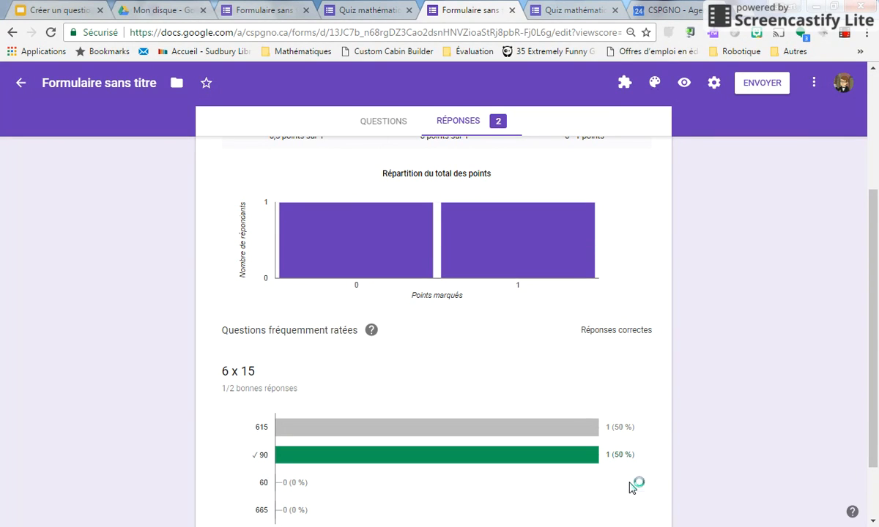